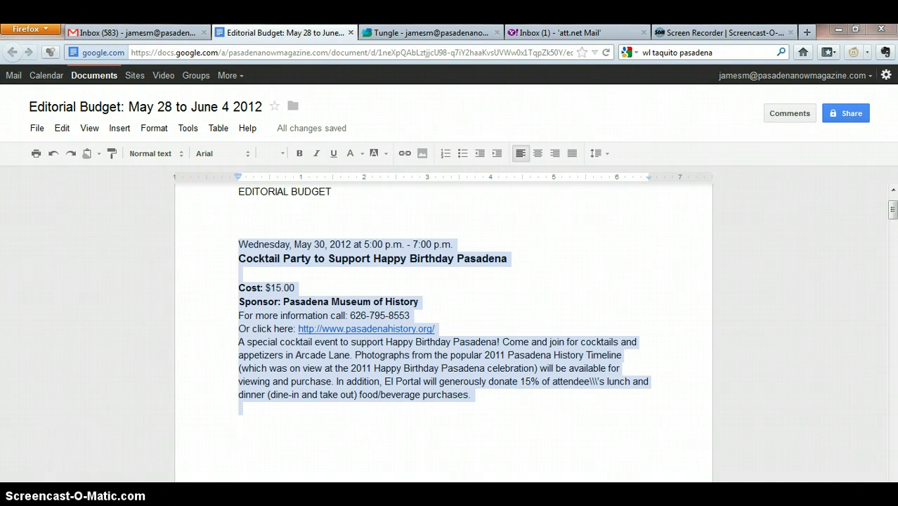
Step: Bring up the Untitled 4 document and add blank lines below the Cocktail Party listing
click(660, 460)
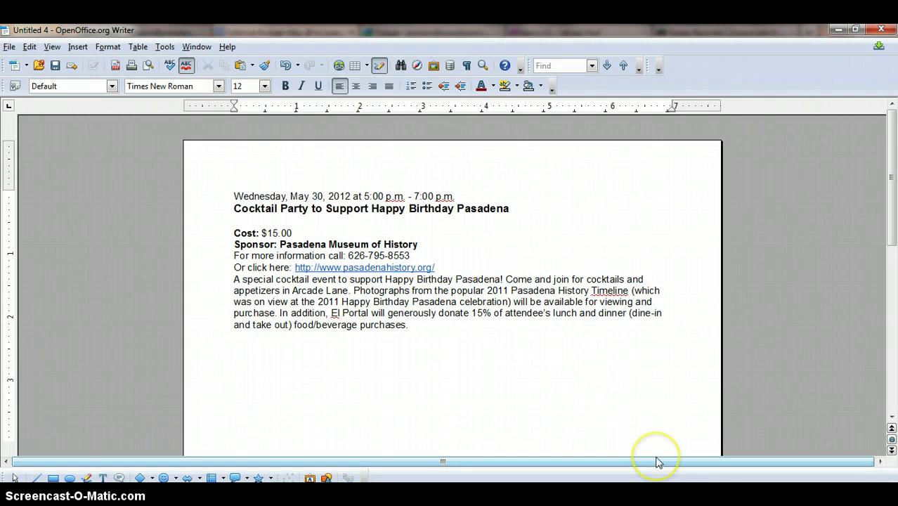
click(627, 379)
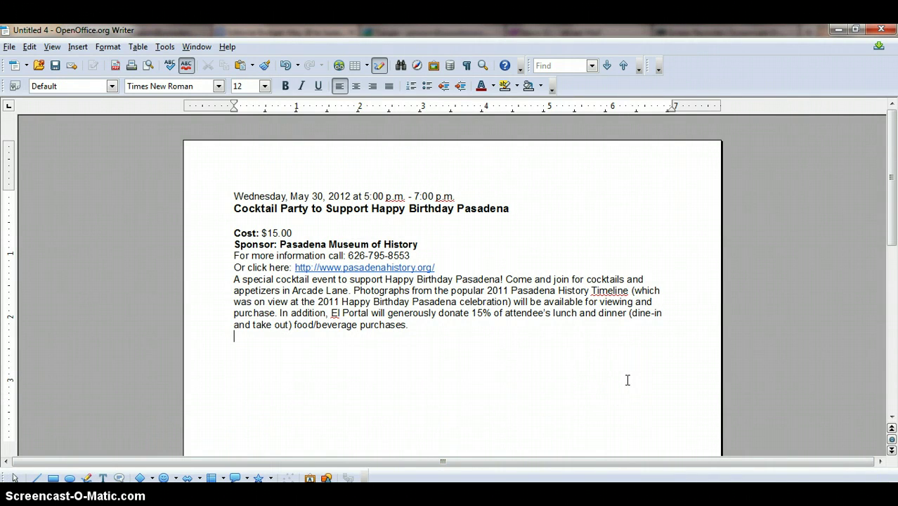
key(Return)
key(Return)
click(626, 375)
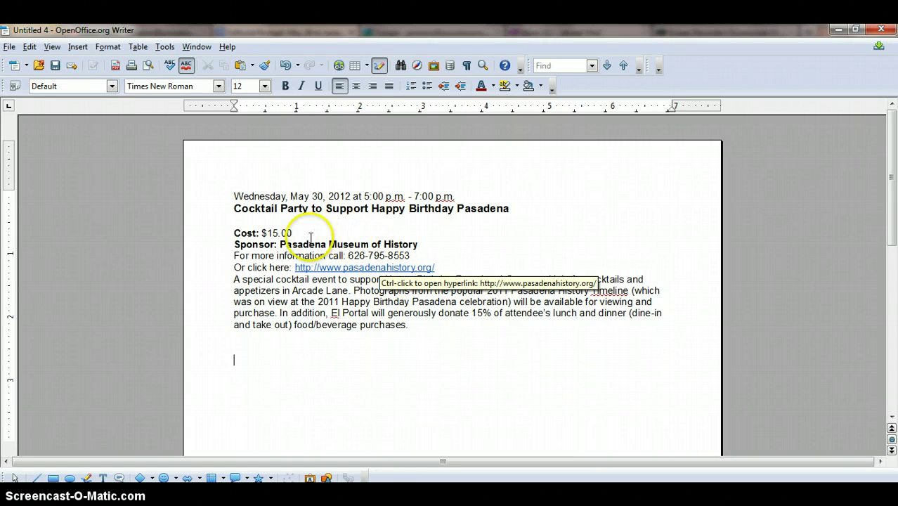
Step: Highlight the sponsor Pasadena Museum of History, the website address and the Happy Birthday Pasadena heading
drag(277, 244, 395, 243)
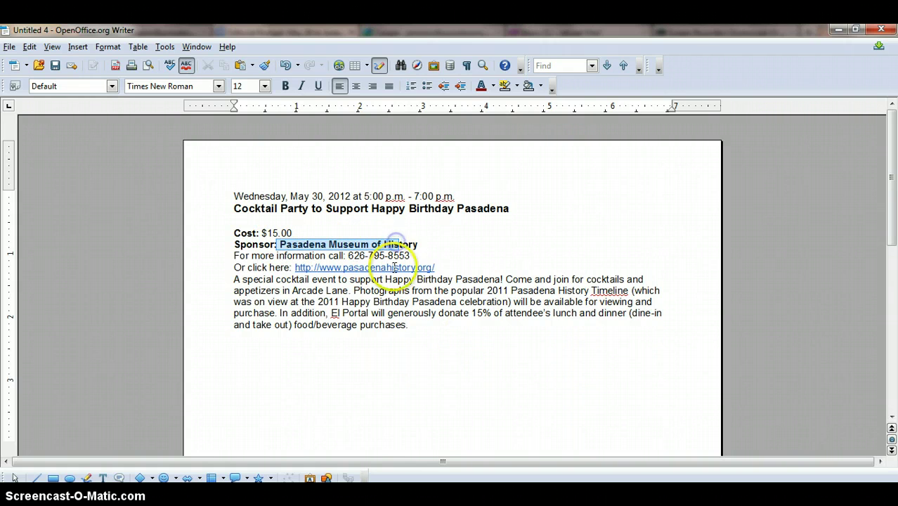
drag(435, 269, 294, 267)
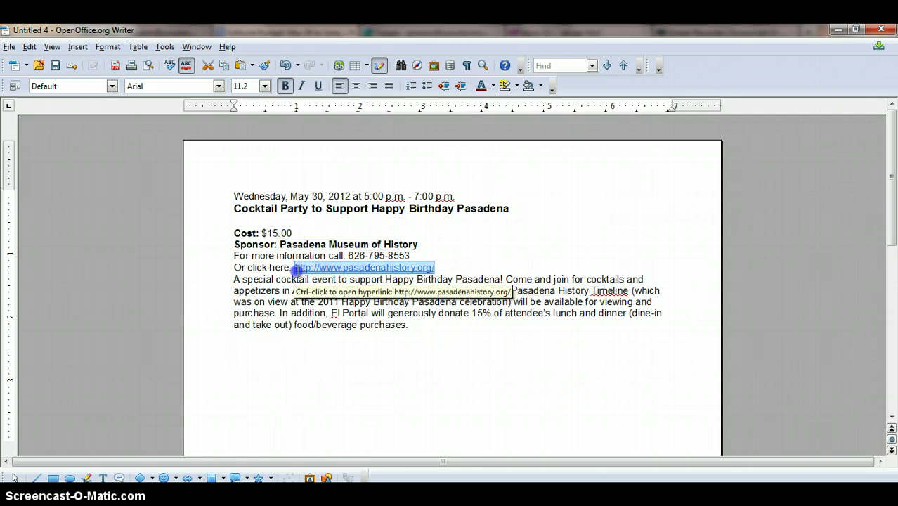
click(444, 378)
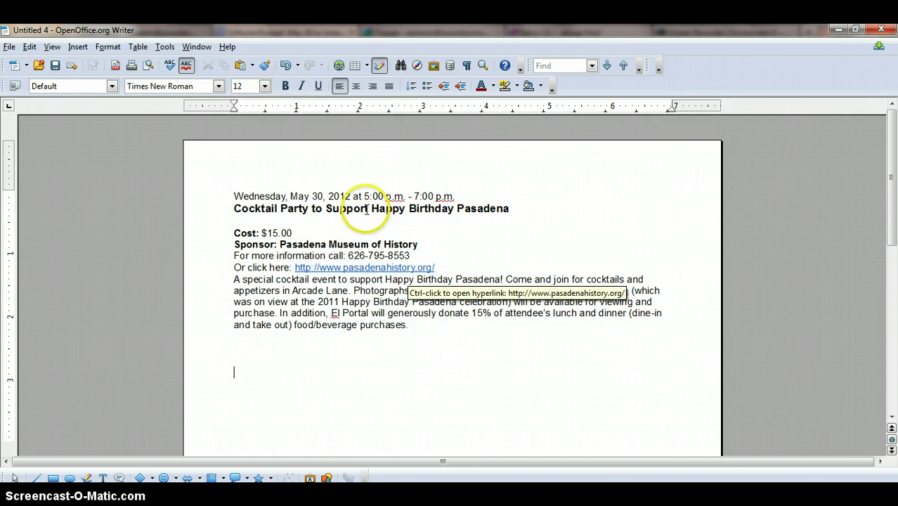
drag(371, 208, 508, 207)
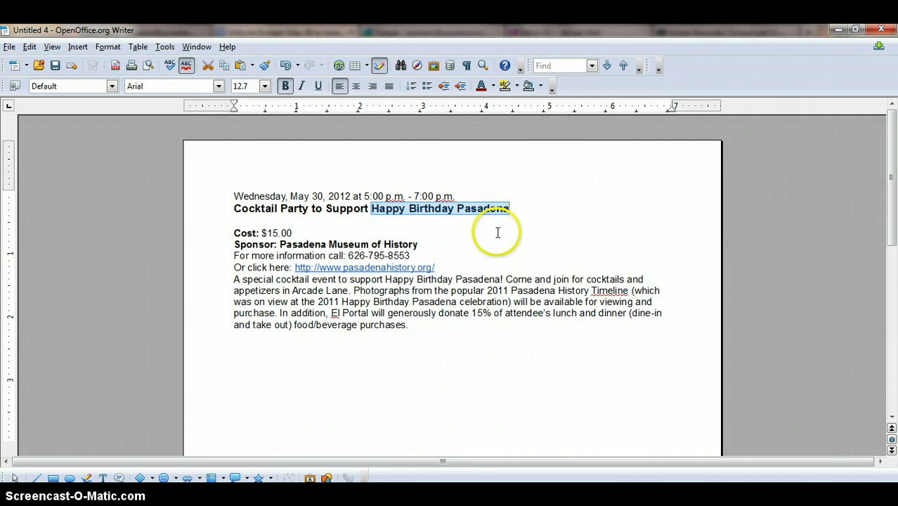
click(439, 340)
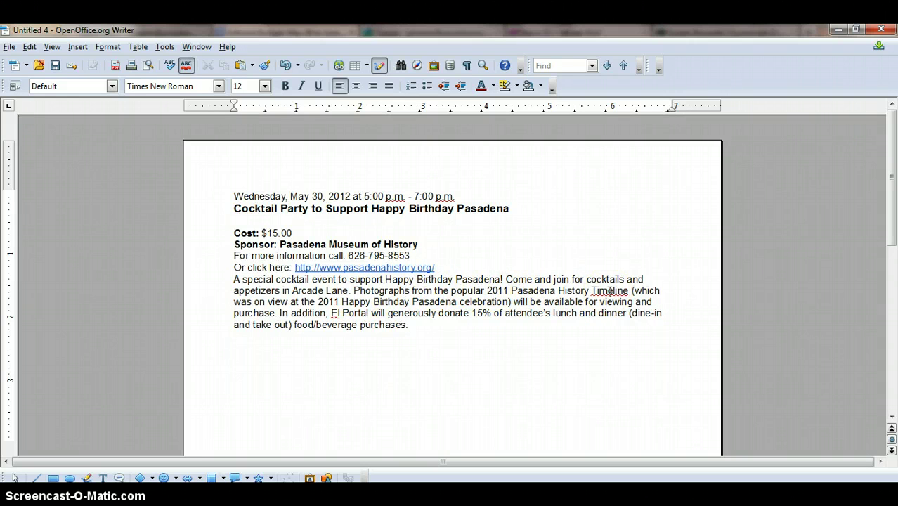
Step: Highlight the '2011 Pasadena History Timeline' and '2011 Happy Birthday Pasadena celebration' phrases in the description
click(484, 289)
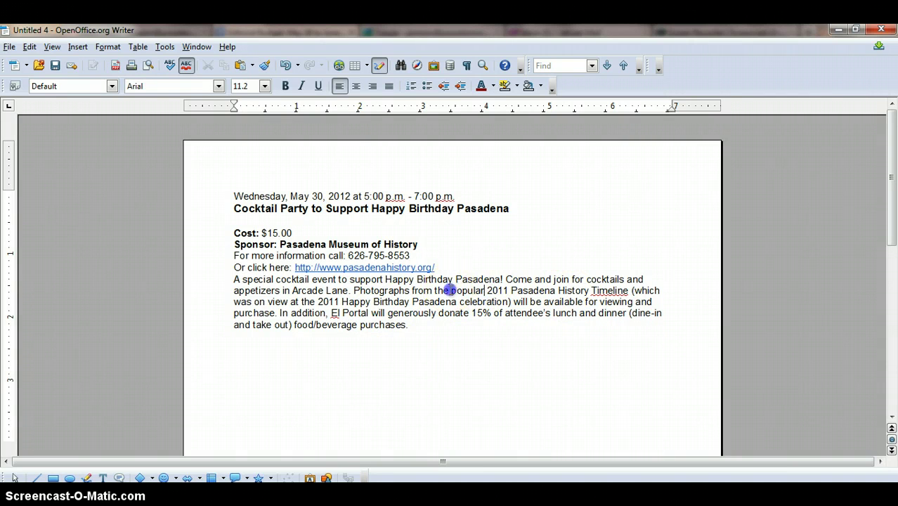
drag(450, 289, 617, 290)
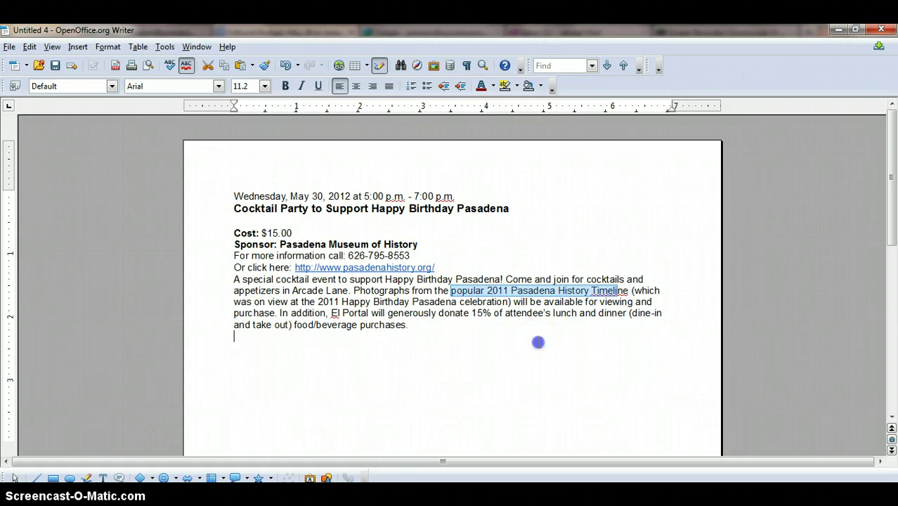
click(539, 341)
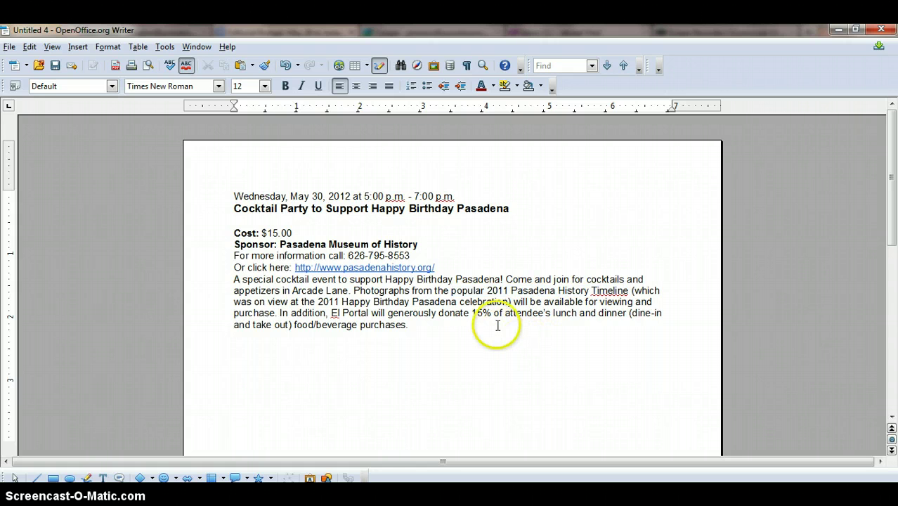
drag(318, 302, 496, 302)
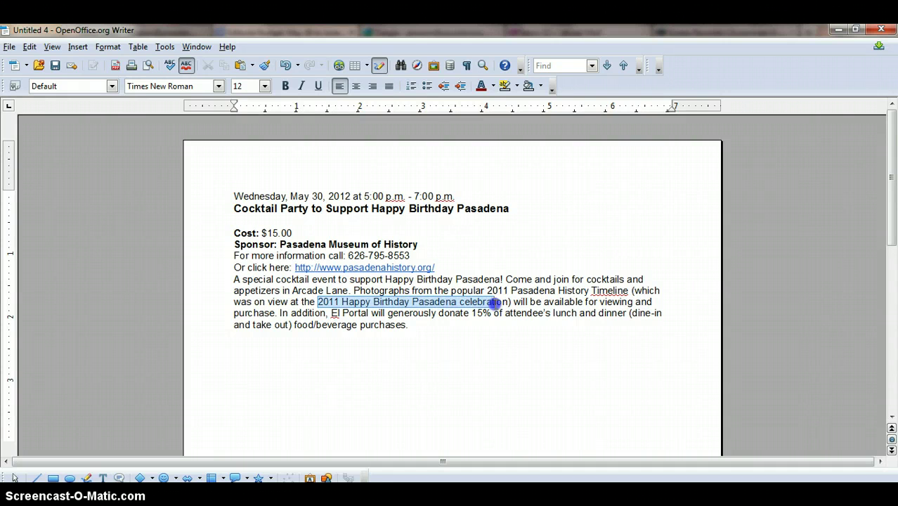
click(551, 331)
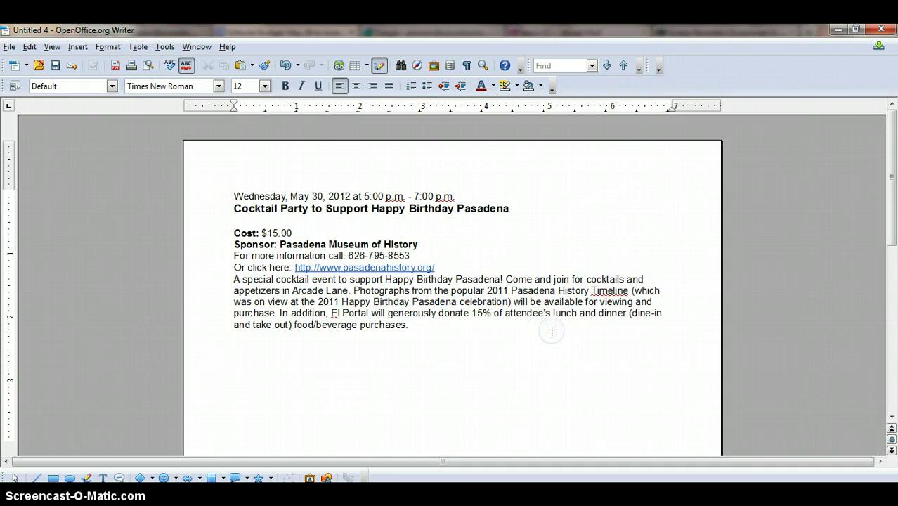
Step: Check the restaurant name El Portal, then open the pasadenahistory.org link in Firefox
drag(330, 313, 368, 313)
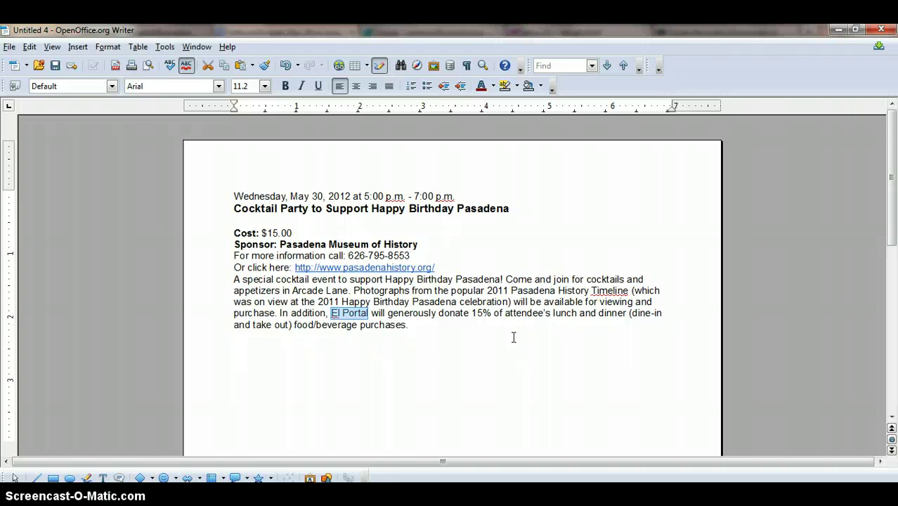
click(507, 338)
click(375, 269)
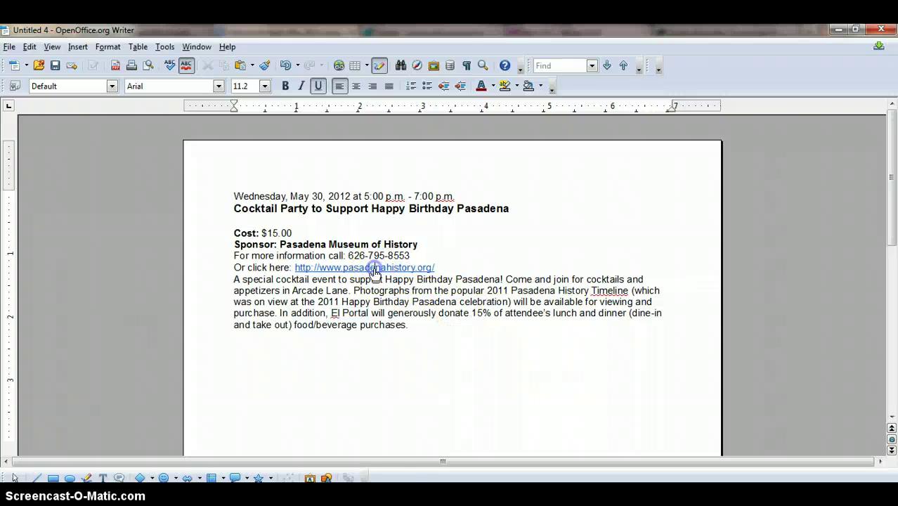
ctrl+click(376, 271)
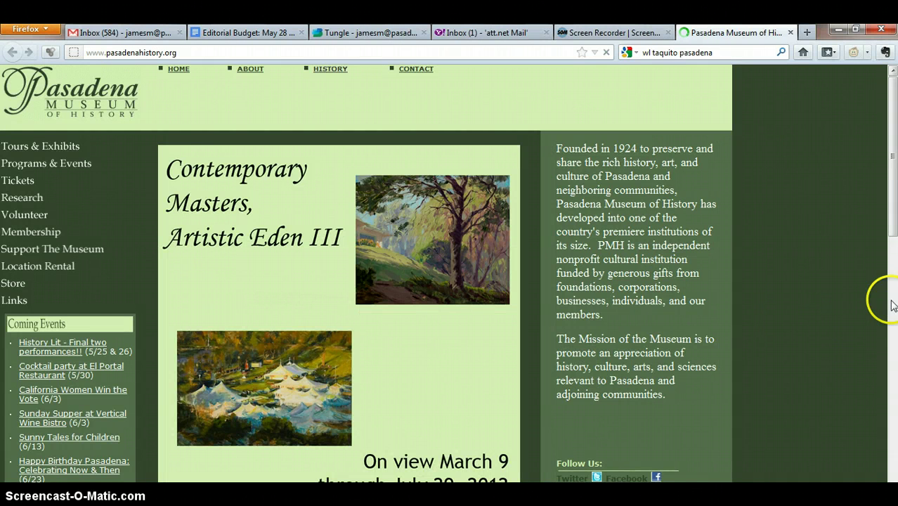
Step: Look over the museum homepage and open 'Cocktail party at El Portal Restaurant' under Coming Events
scroll(888, 154, down, 3)
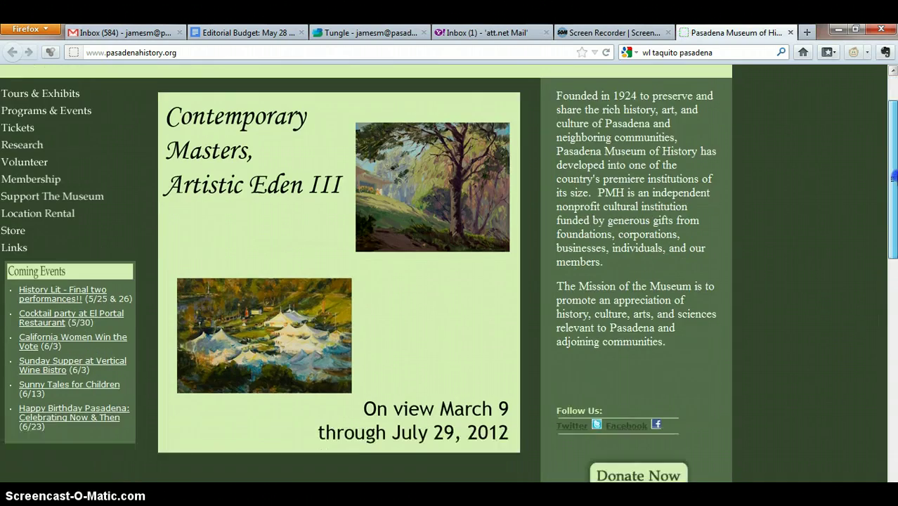
scroll(450, 274, down, 5)
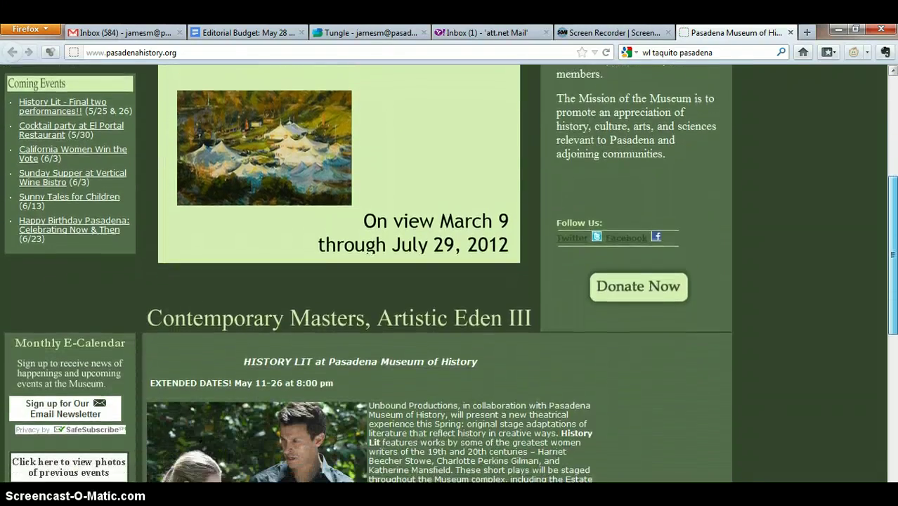
scroll(450, 274, down, 5)
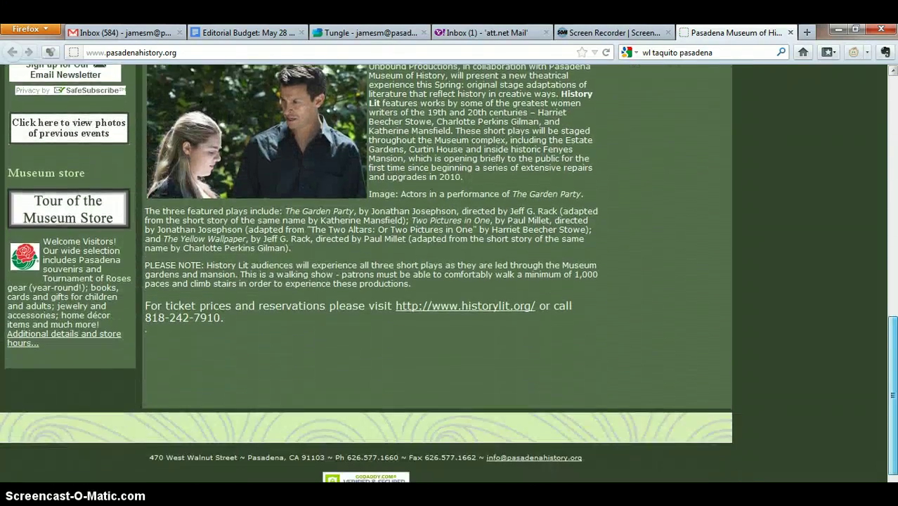
drag(891, 394, 890, 233)
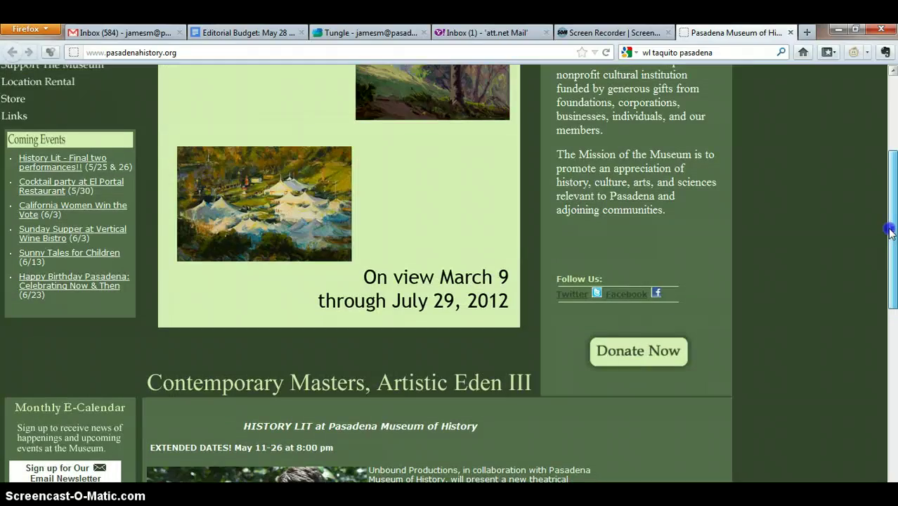
click(52, 196)
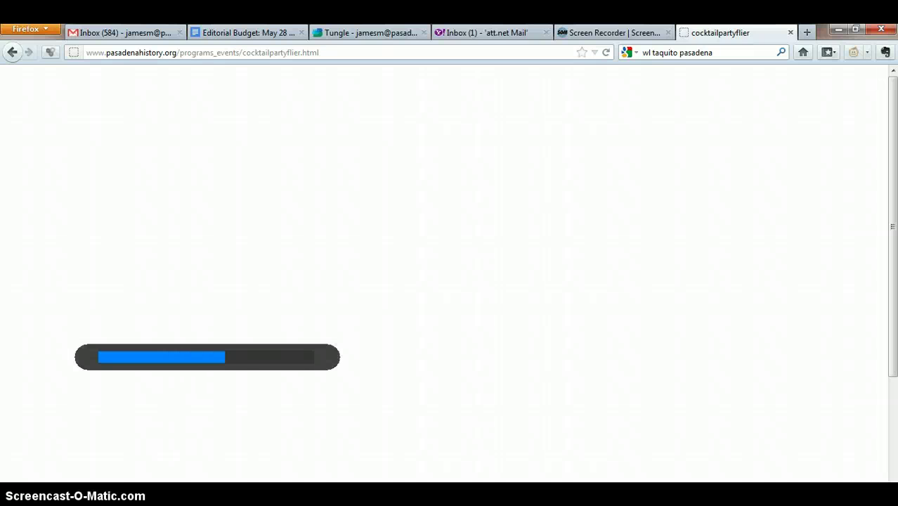
Step: Highlight '126th birthday in June 2012' on the flier and the City Hall cake photo caption
click(882, 267)
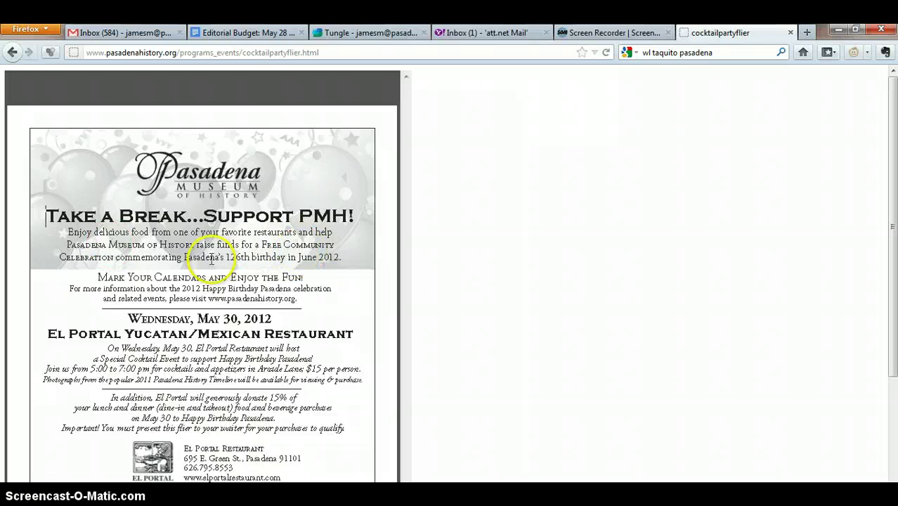
drag(225, 257, 342, 258)
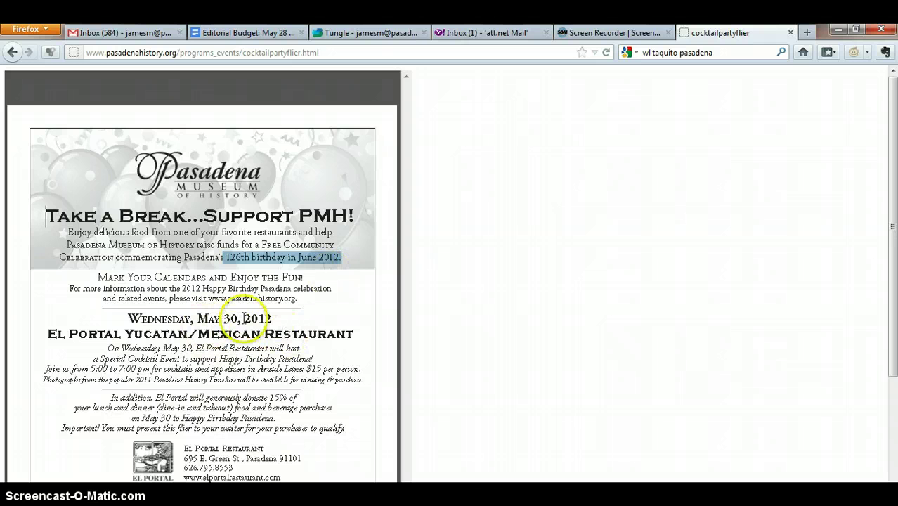
scroll(890, 201, down, 1)
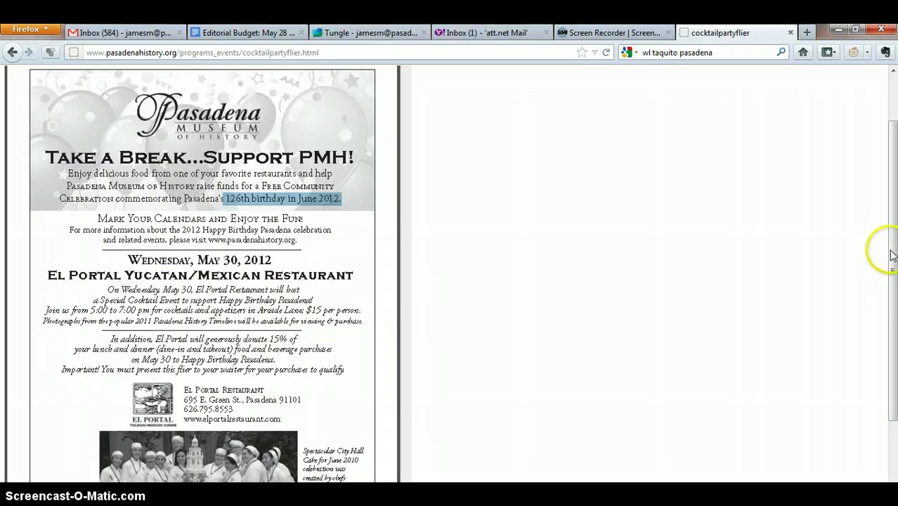
scroll(882, 251, down, 3)
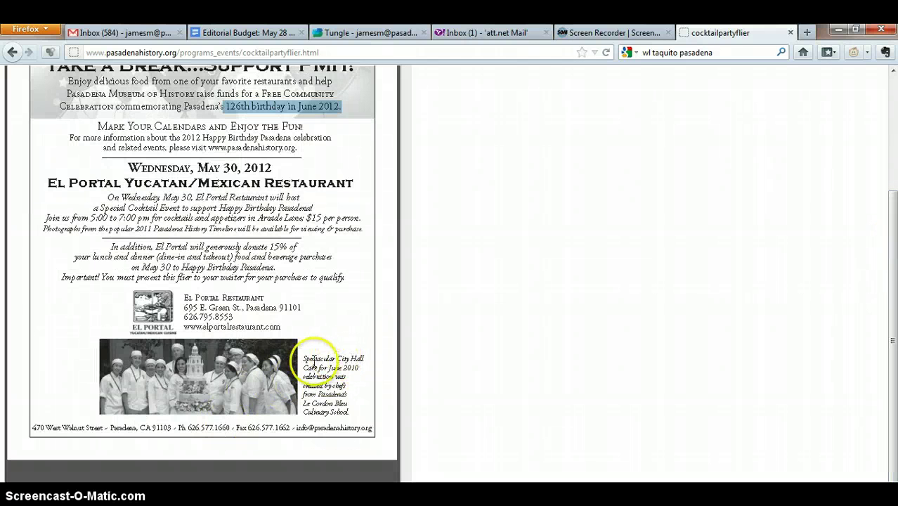
drag(304, 359, 351, 403)
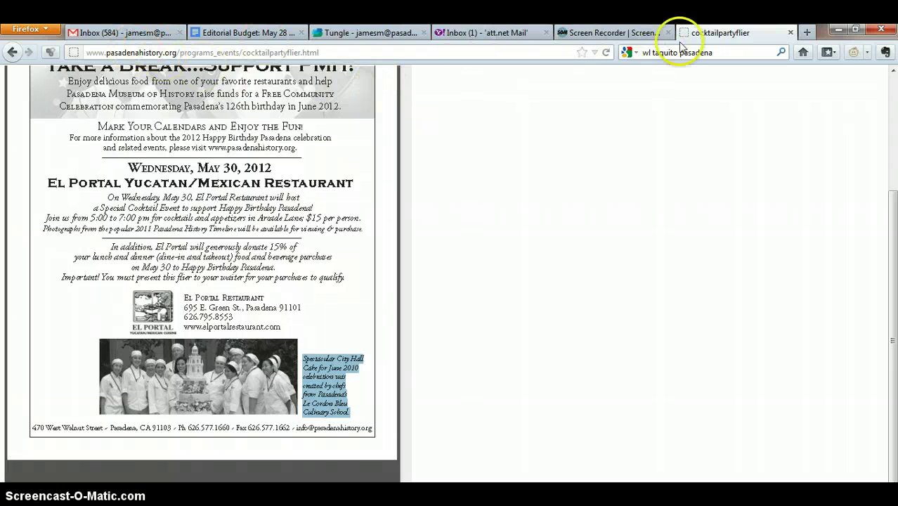
Step: Search Google for 'Happy Birthday Pasadena' in a new tab
click(806, 32)
click(722, 53)
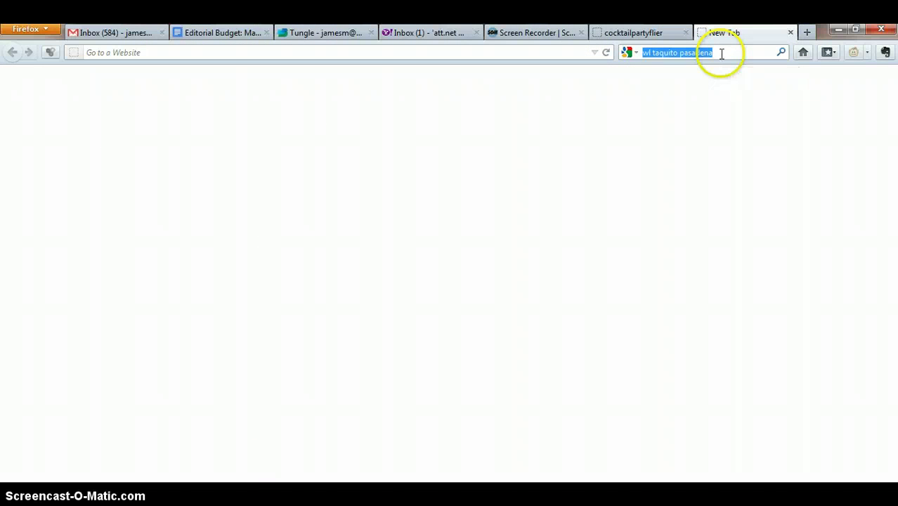
text(Happy)
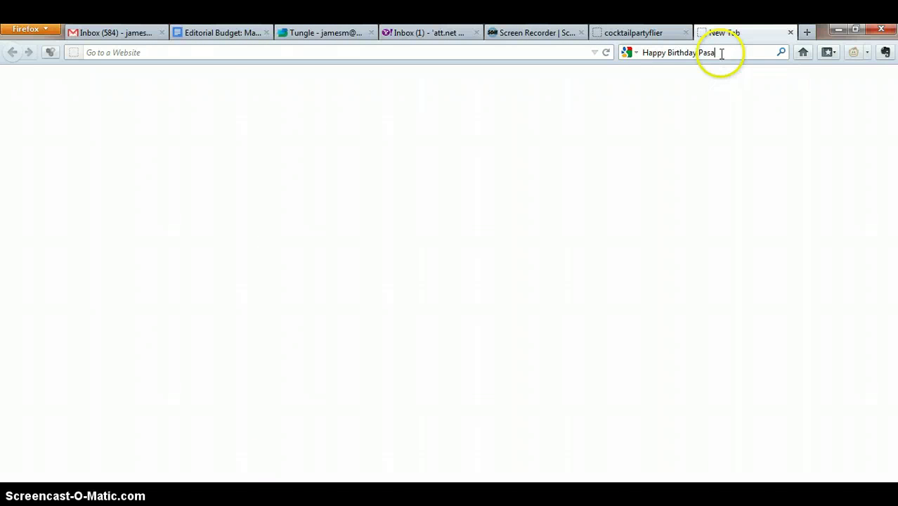
key(Return)
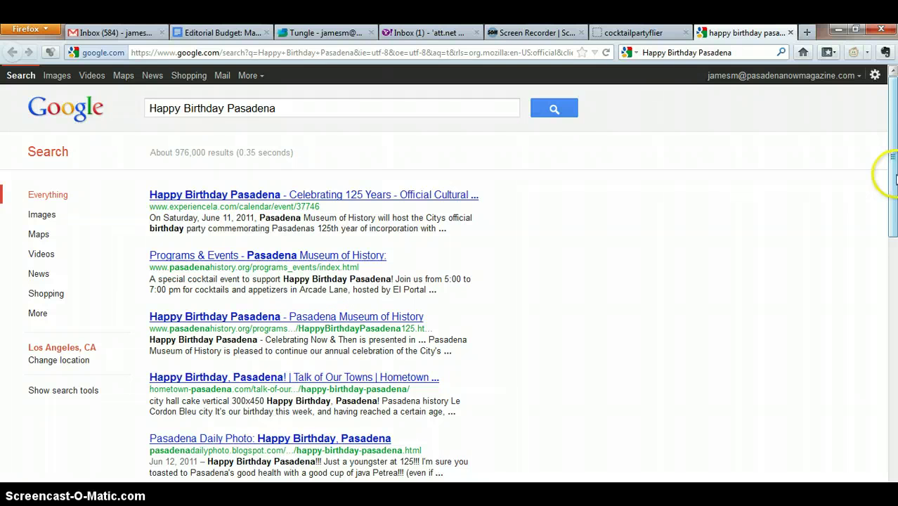
Step: Open the Facebook result 'Happy Birthday Pasadena - Celebrating 125 Years!' from the results
drag(894, 179, 894, 225)
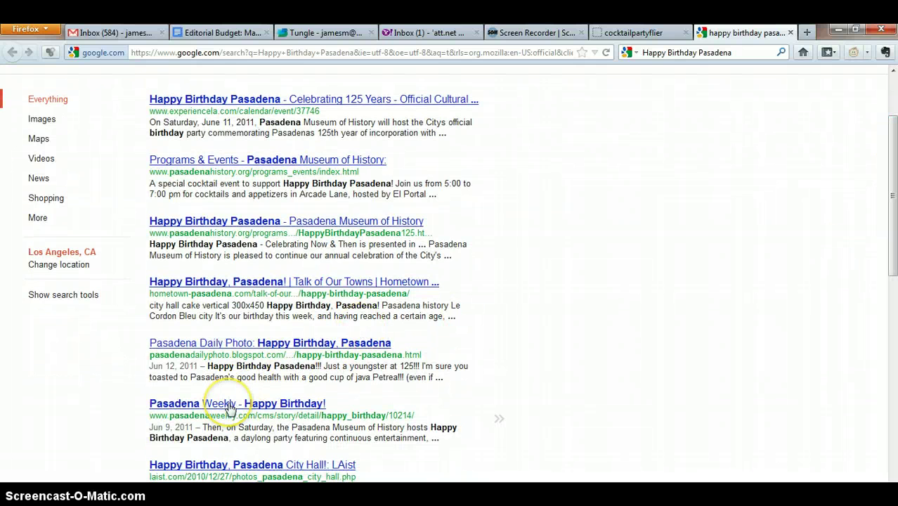
drag(892, 197, 892, 241)
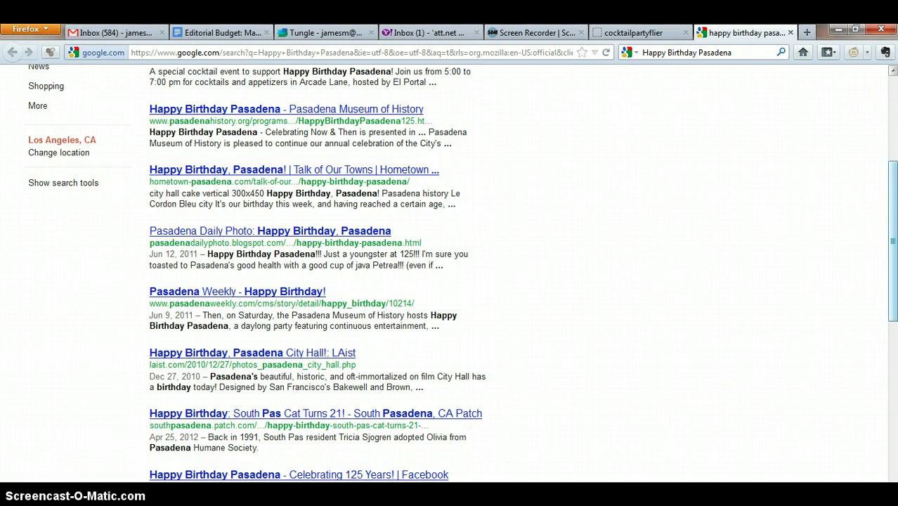
drag(891, 254, 892, 292)
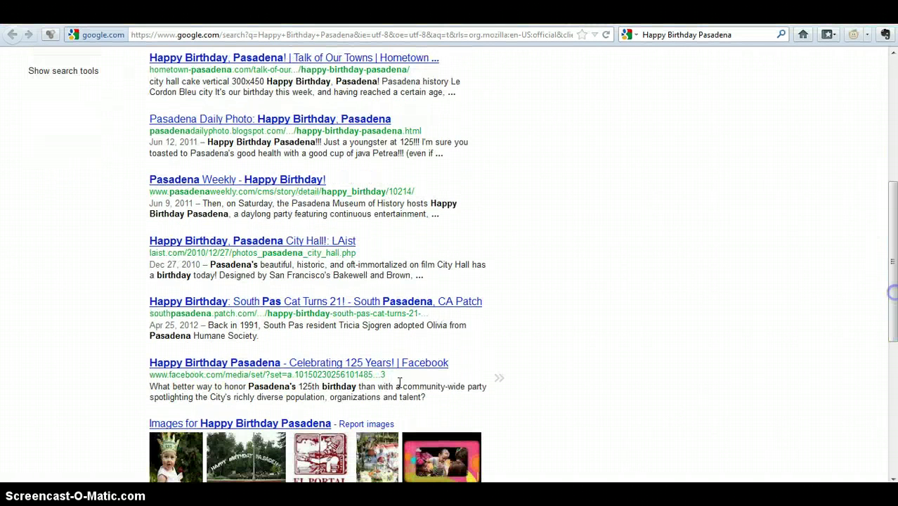
click(367, 366)
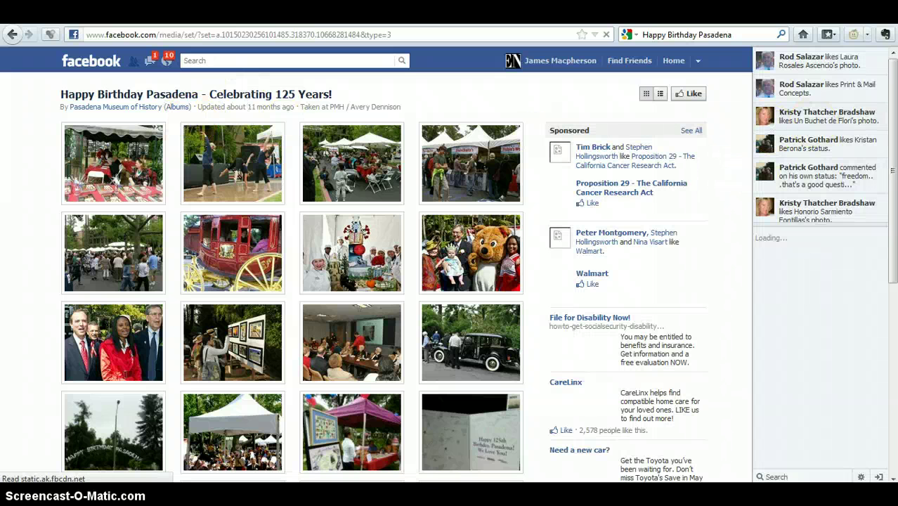
Step: Browse the Facebook album photos, then go back to the Happy Birthday Pasadena results
click(892, 97)
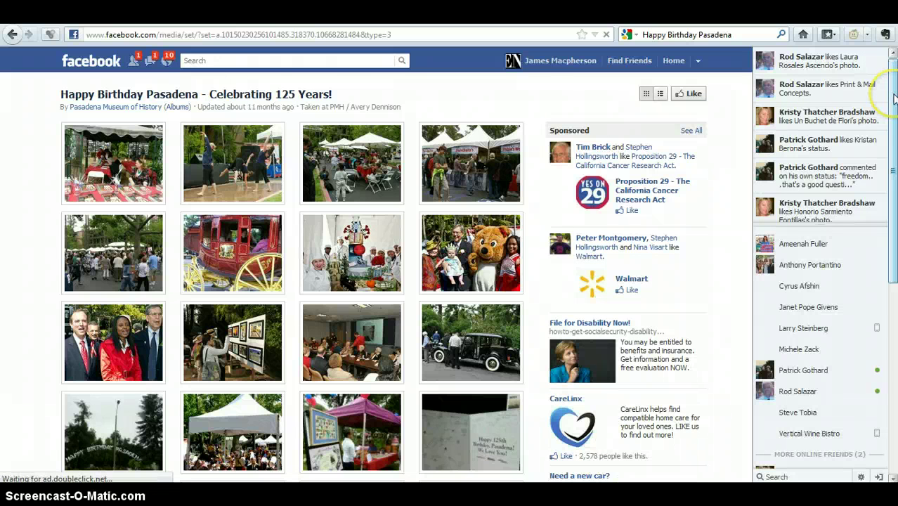
mouse_move(893, 98)
mouse_down()
mouse_move(895, 194)
mouse_move(894, 91)
mouse_up()
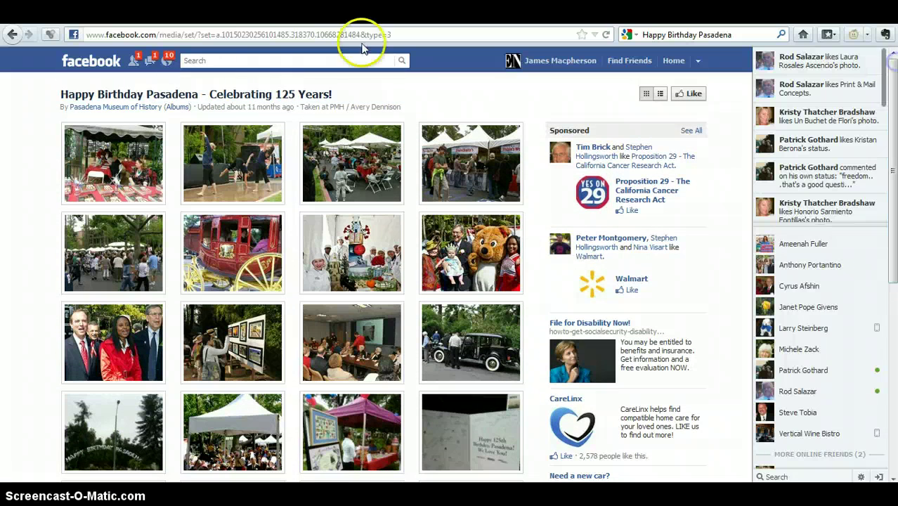
click(16, 36)
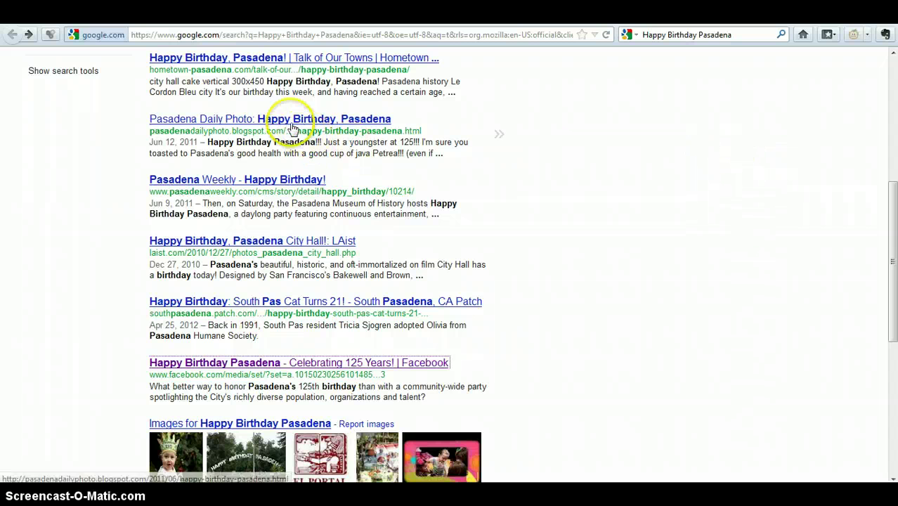
Step: Return to the museum homepage, view its About page, then resume the Writer listing below the paragraph
drag(889, 235, 889, 99)
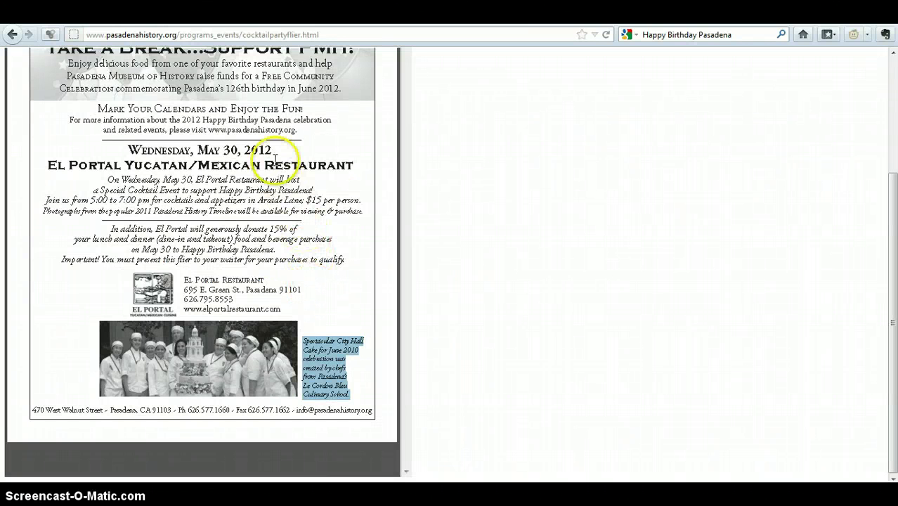
drag(892, 268, 892, 226)
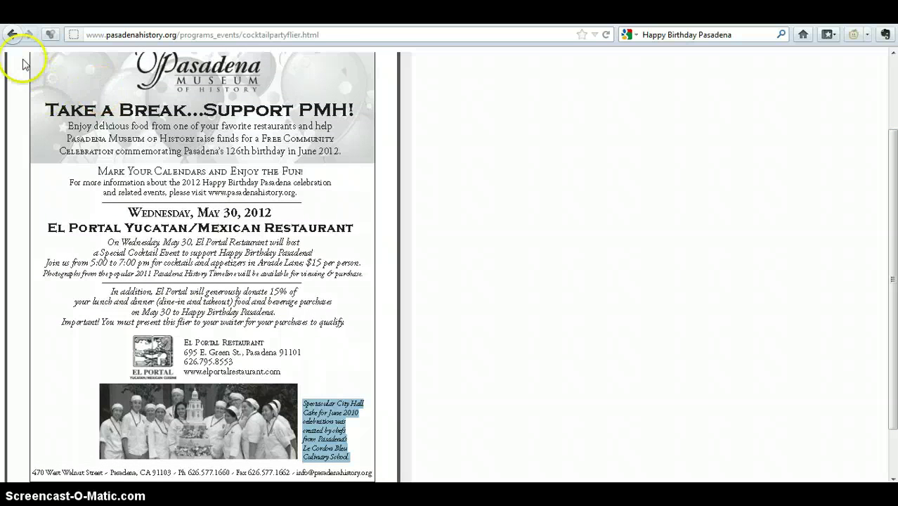
click(12, 34)
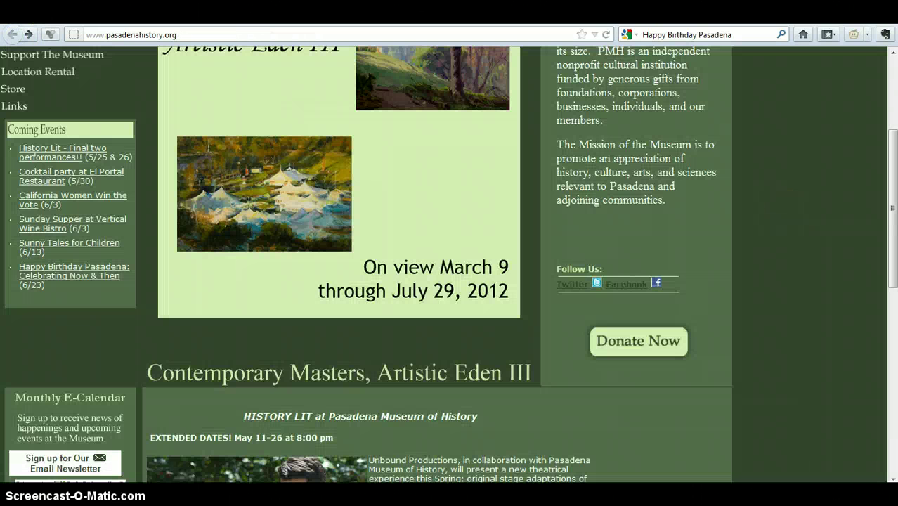
scroll(888, 248, up, 5)
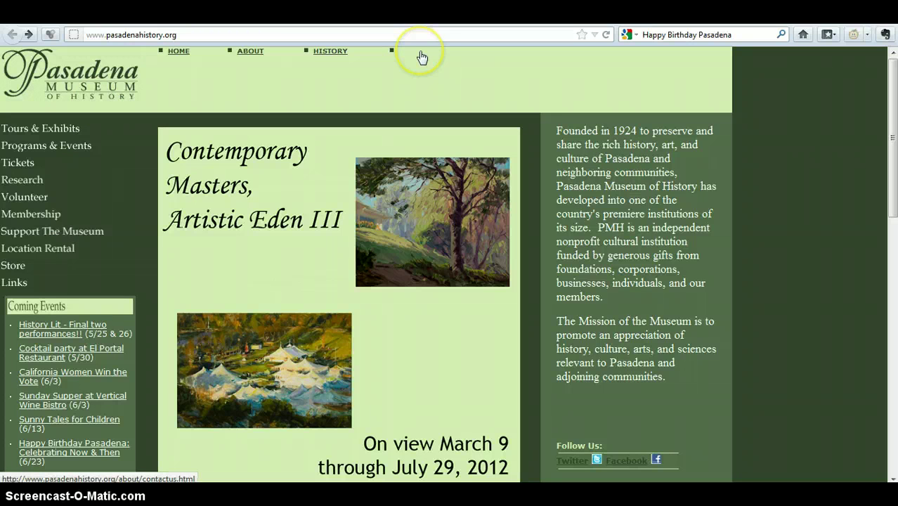
click(248, 54)
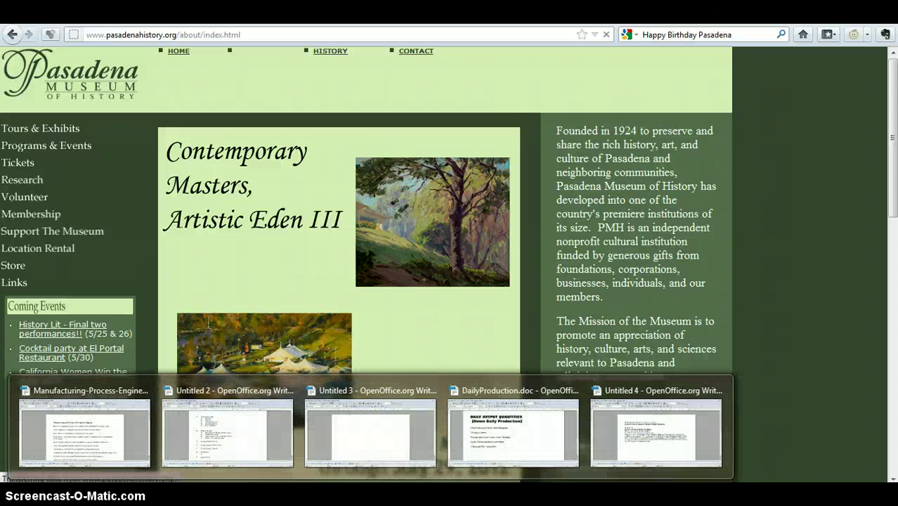
click(538, 451)
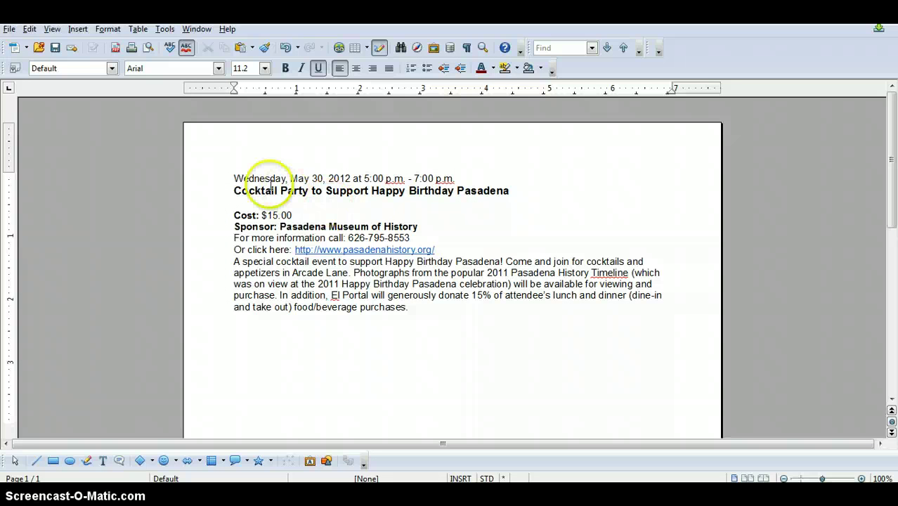
click(414, 313)
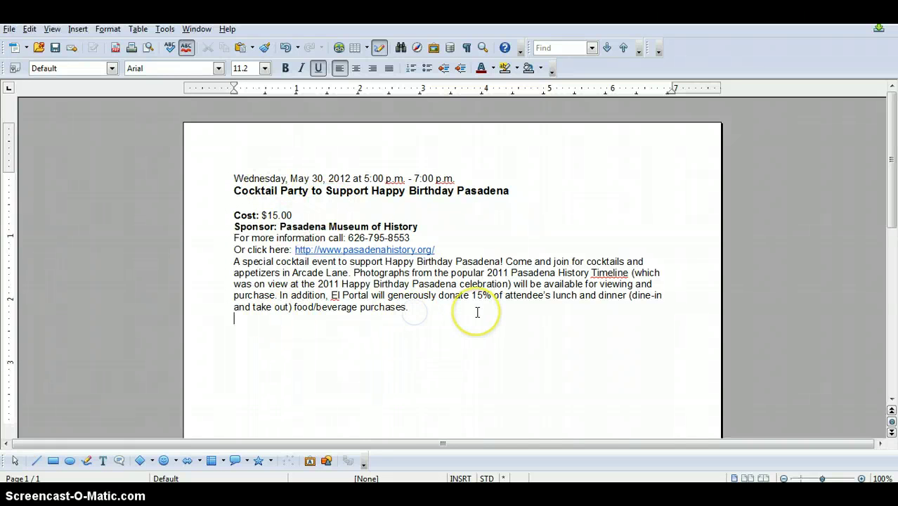